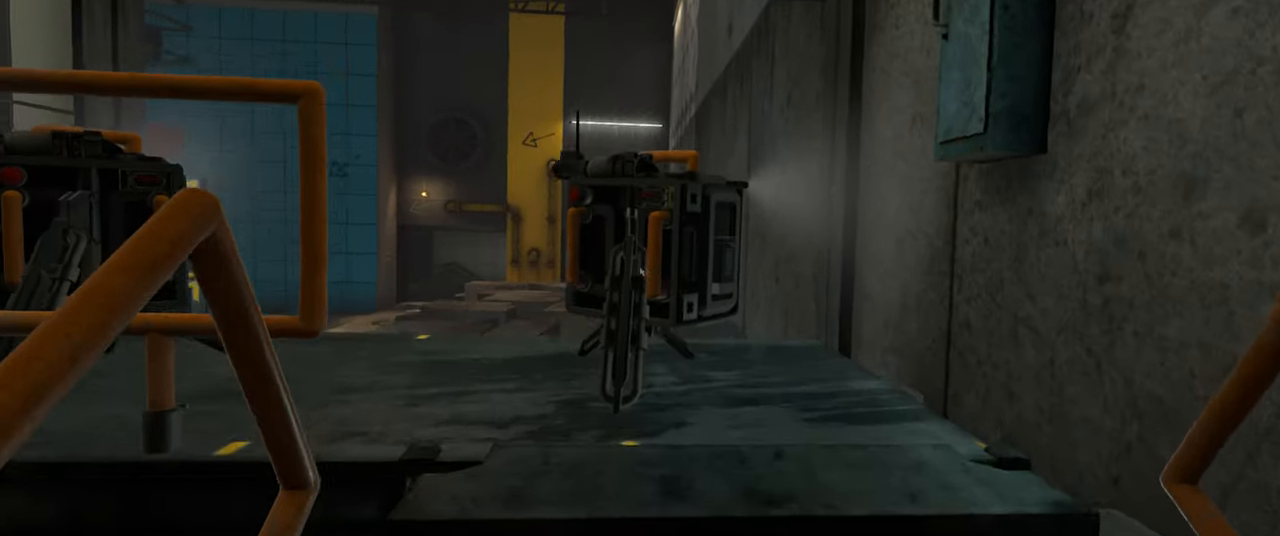
key("w")
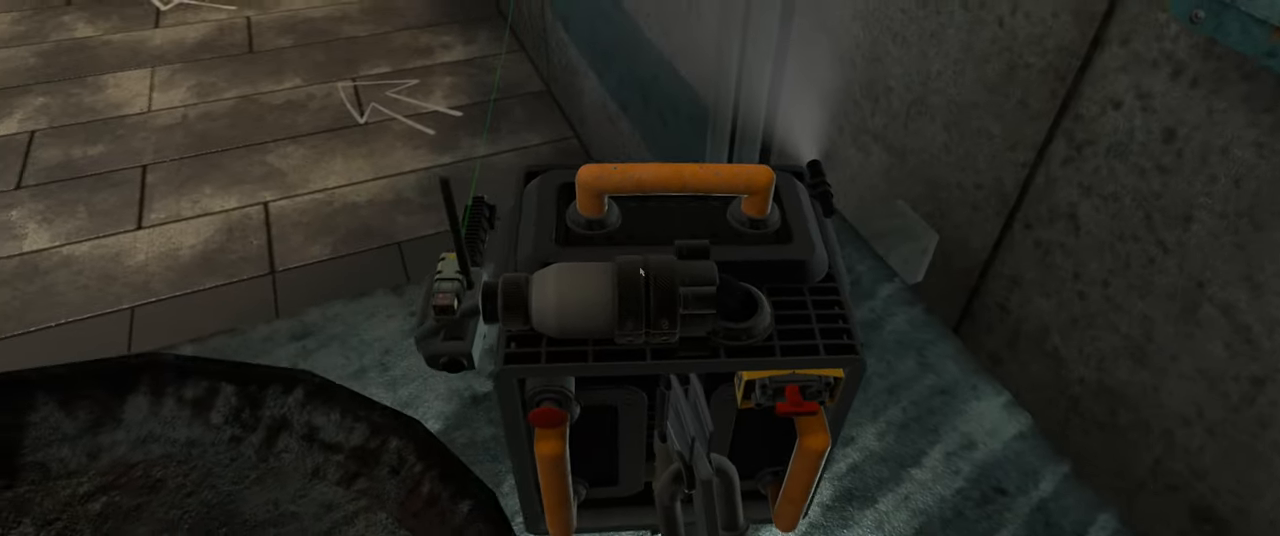
key("w")
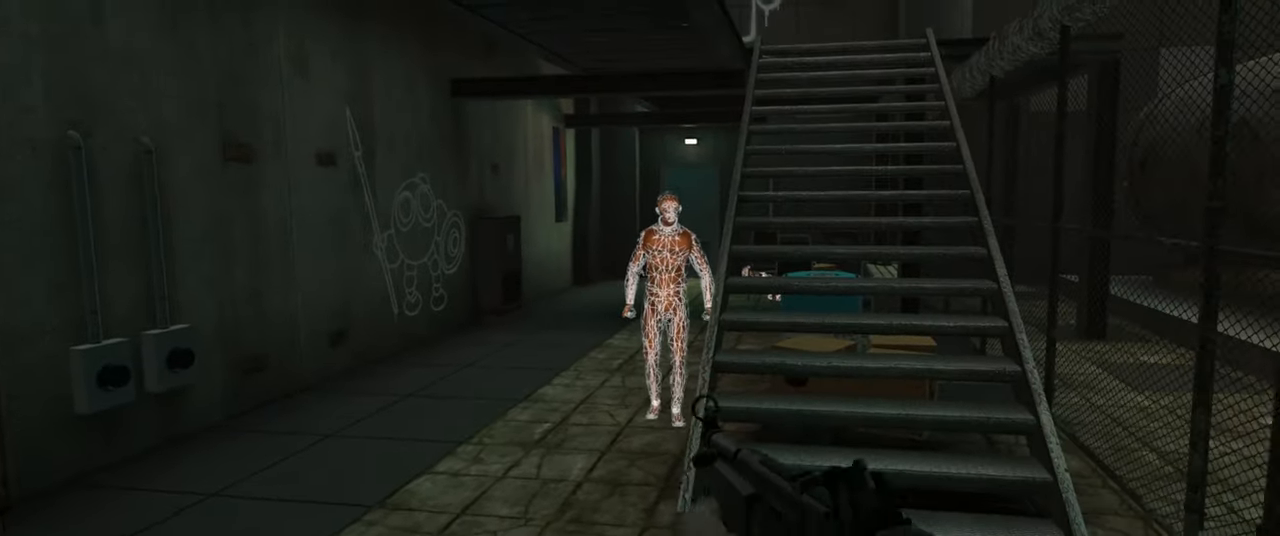
left_click(640, 268)
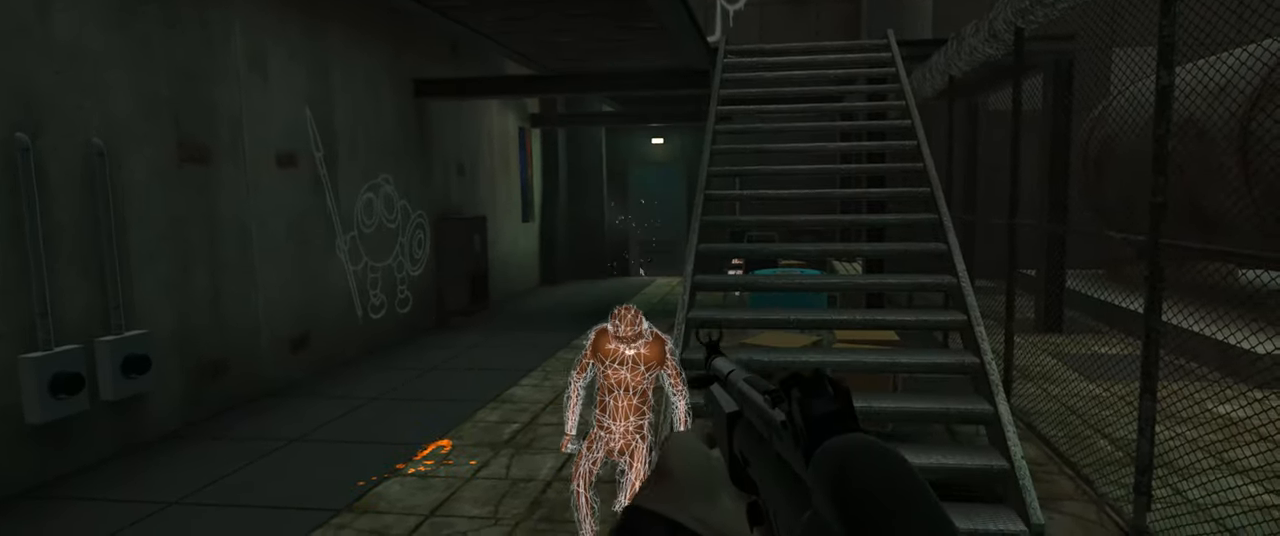